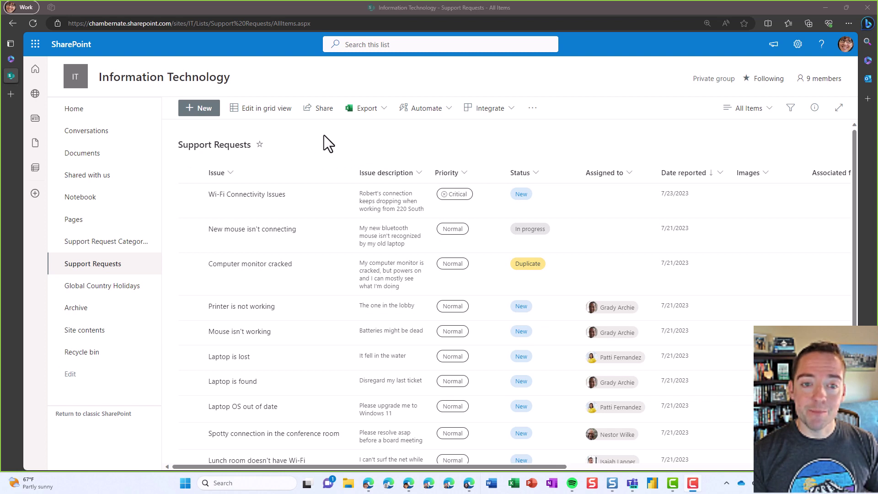
# Step: From the site's Home page, start a new plan and name it 'IT Support Requests'
pyautogui.click(93, 111)
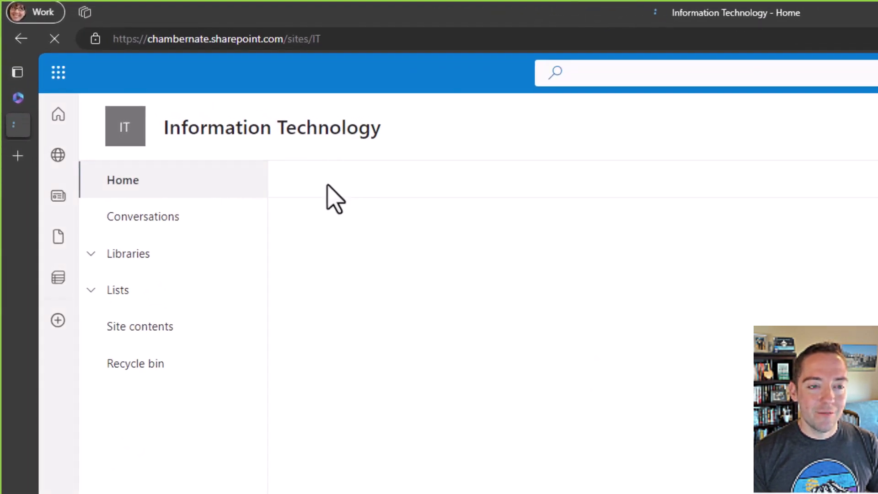
pyautogui.click(337, 180)
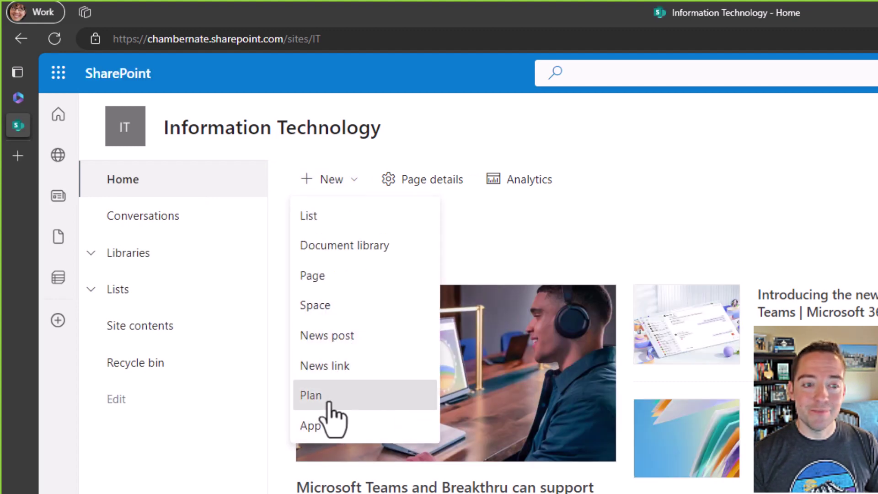
pyautogui.click(330, 398)
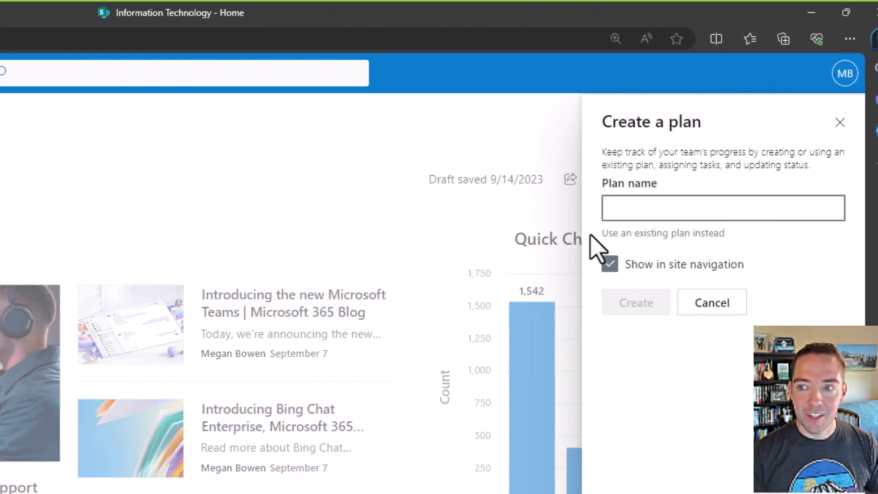
pyautogui.click(598, 210)
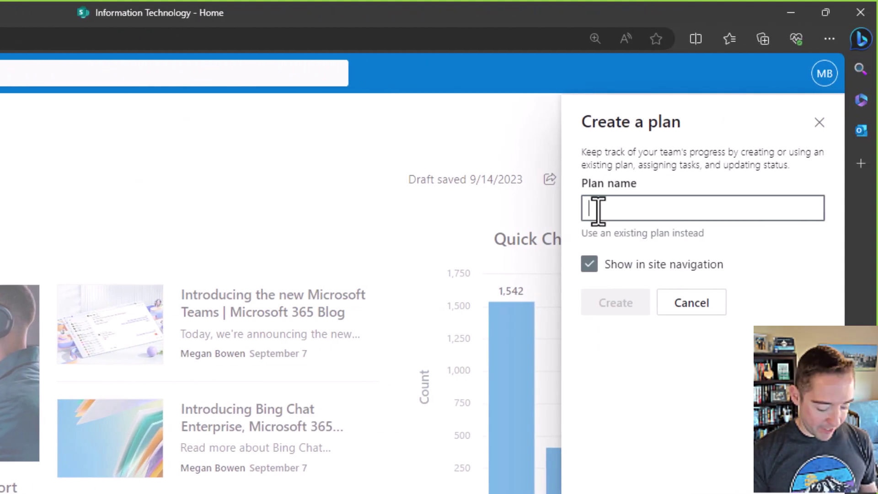
pyautogui.write('IT Support Re')
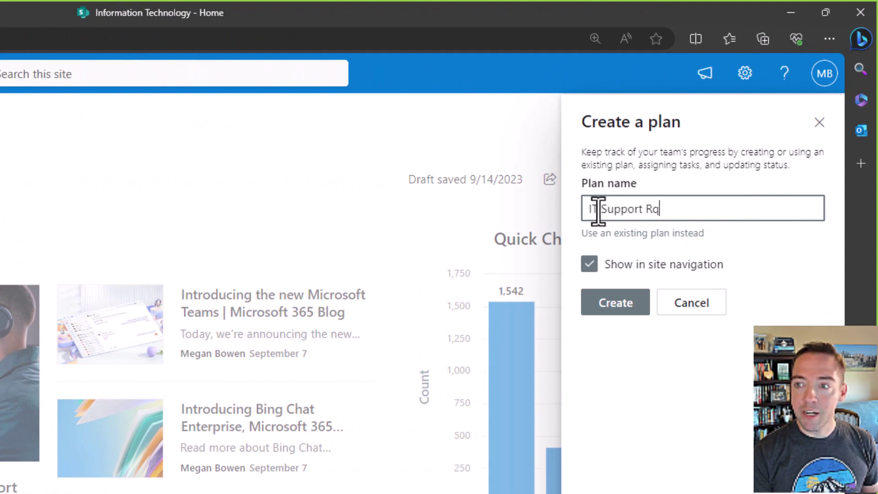
pyautogui.write('quests')
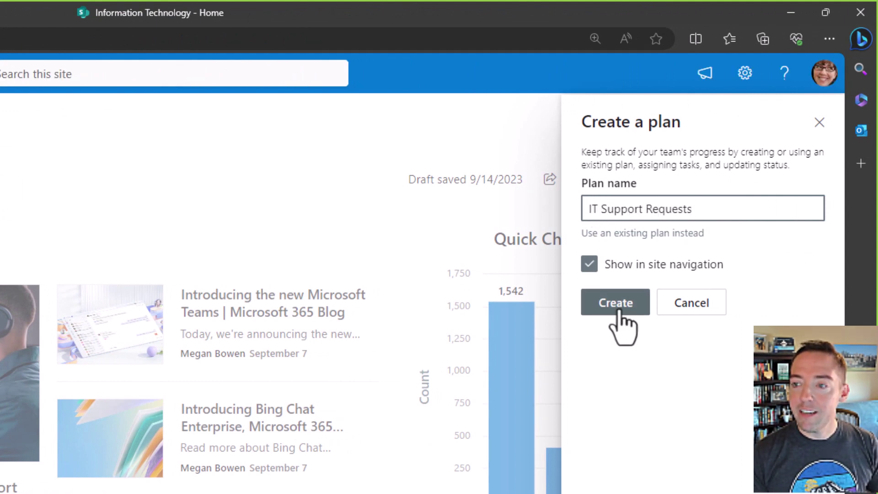
# Step: Create the IT Support Requests plan and let its empty Planner board load
pyautogui.click(617, 307)
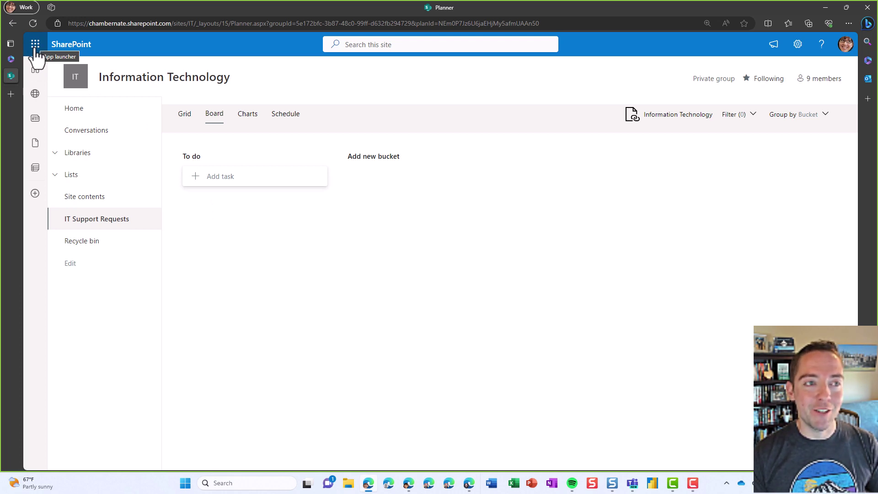
# Step: Launch Power Automate from the Microsoft 365 app launcher and go to its Create page
pyautogui.click(35, 45)
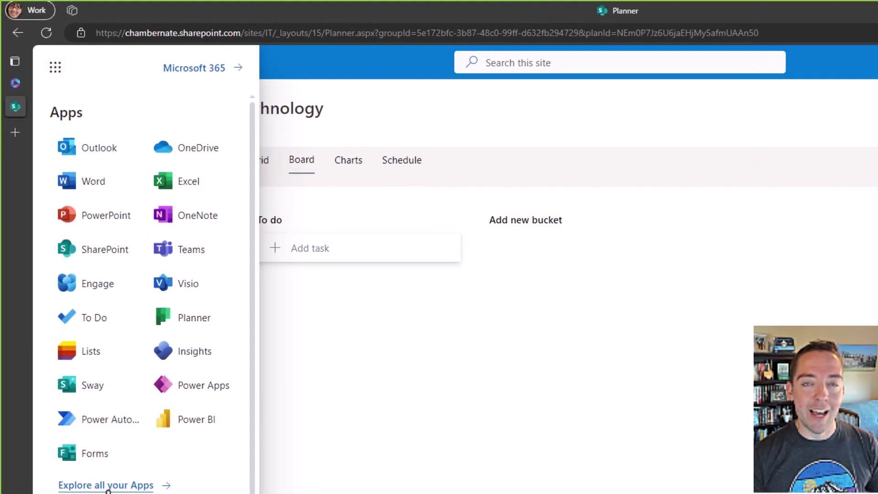
pyautogui.click(100, 425)
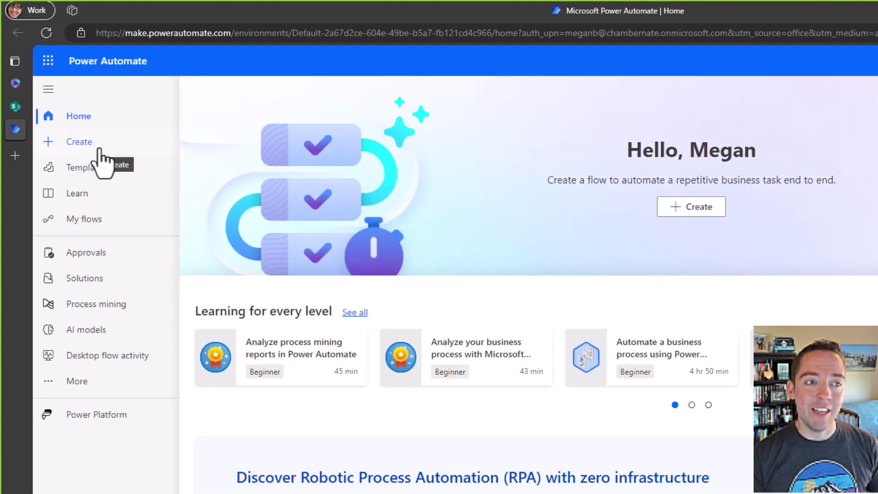
pyautogui.click(97, 147)
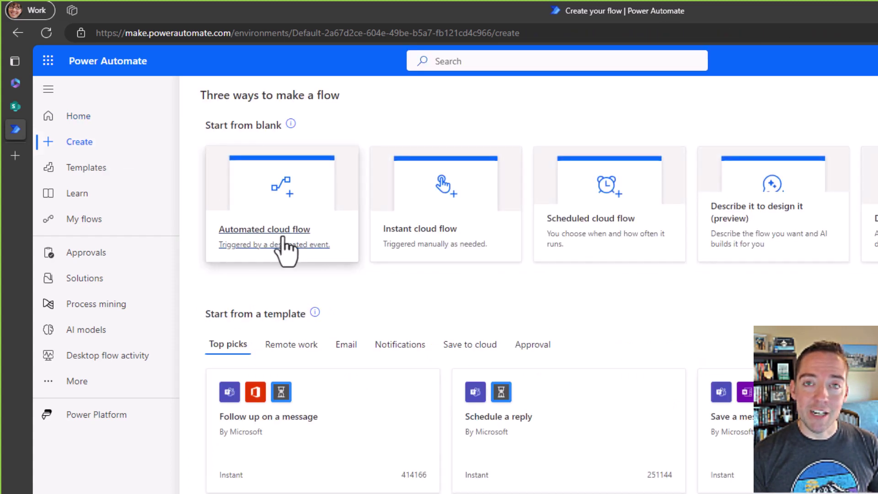
# Step: Start an automated cloud flow 'IT Support Requests Planner task creation' with SharePoint's 'When an item is created' trigger
pyautogui.click(284, 239)
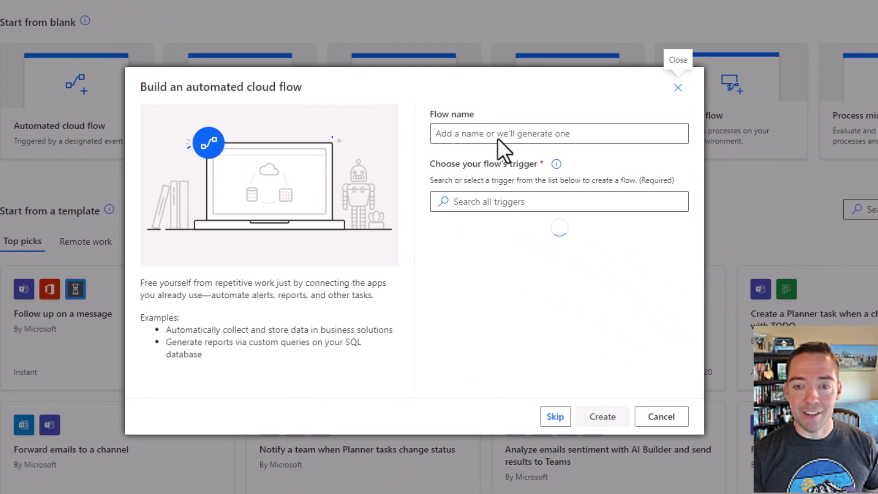
pyautogui.click(509, 133)
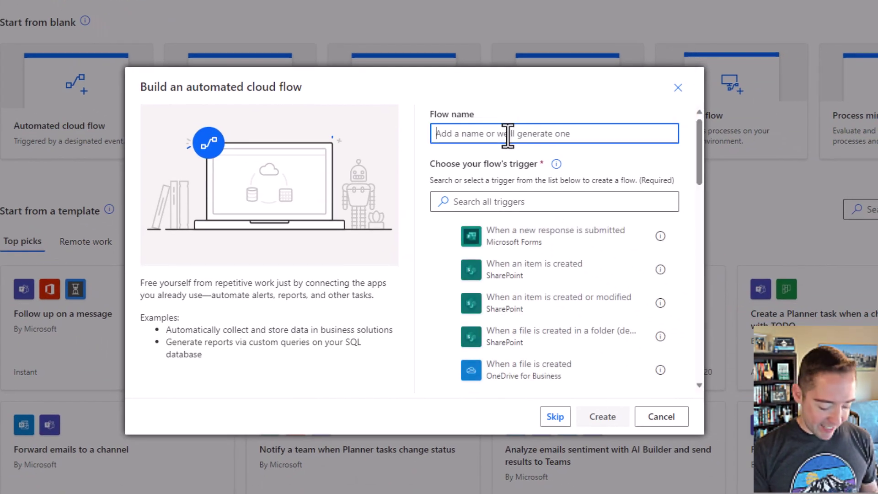
pyautogui.write('IT Support Rq')
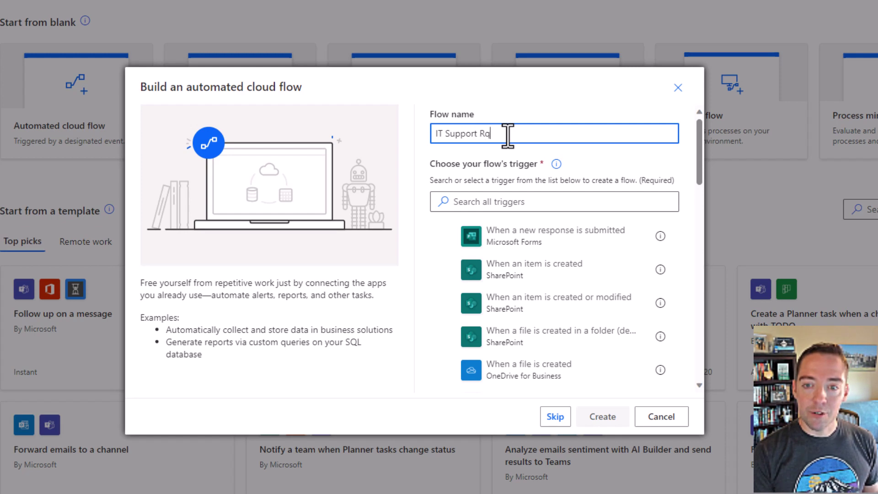
pyautogui.write('equests Planner task cfreat')
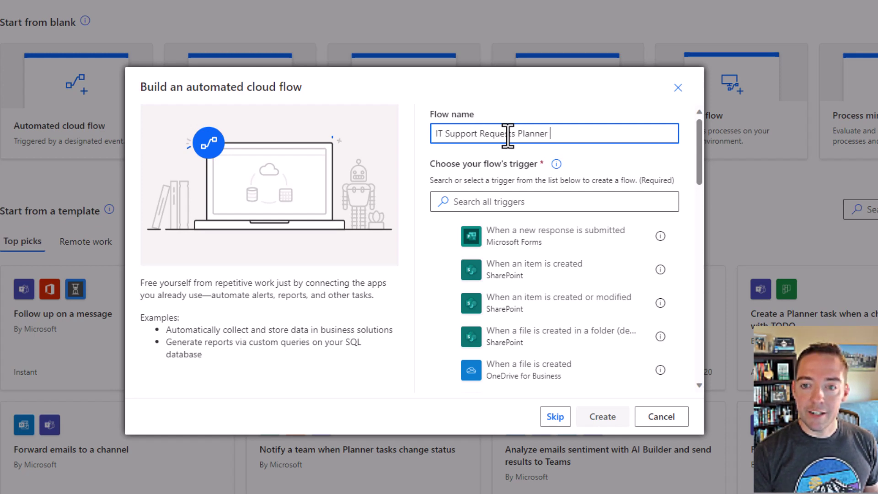
pyautogui.press('BackSpace')
pyautogui.press('BackSpace')
pyautogui.press('BackSpace')
pyautogui.press('BackSpace')
pyautogui.press('BackSpace')
pyautogui.write('reation')
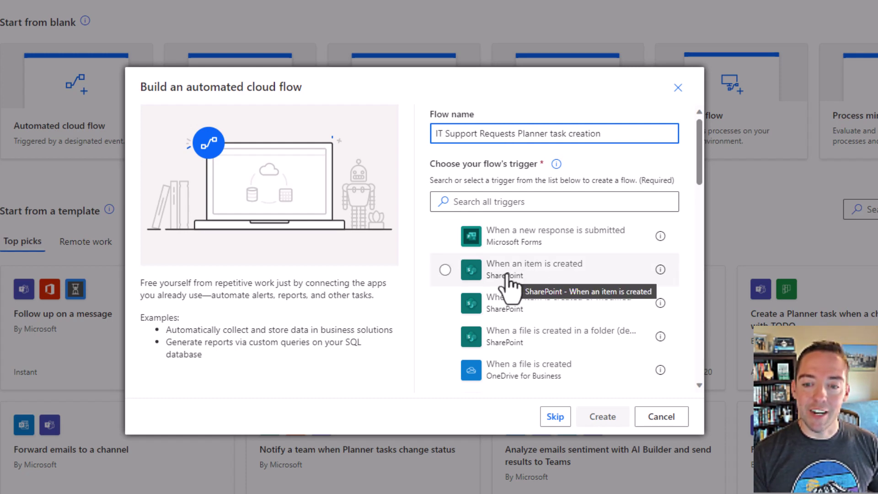
pyautogui.click(507, 275)
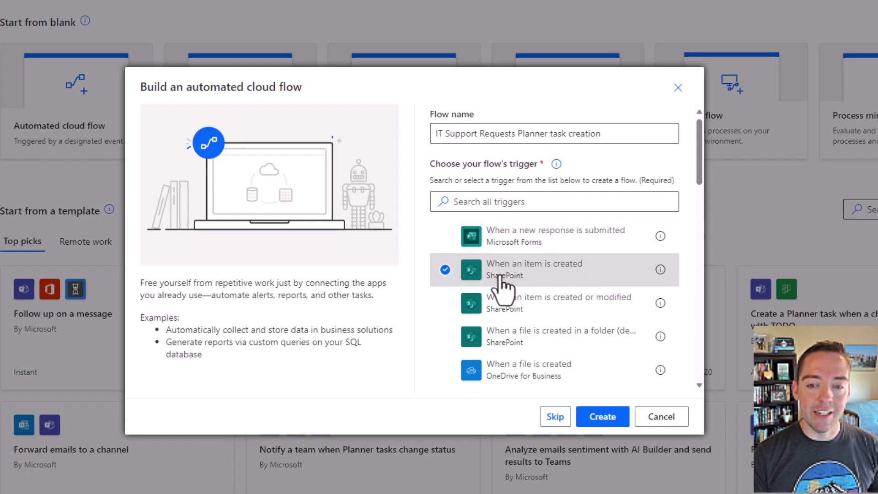
# Step: Create the flow and point its trigger at the Information Technology site's Support Requests list
pyautogui.click(614, 417)
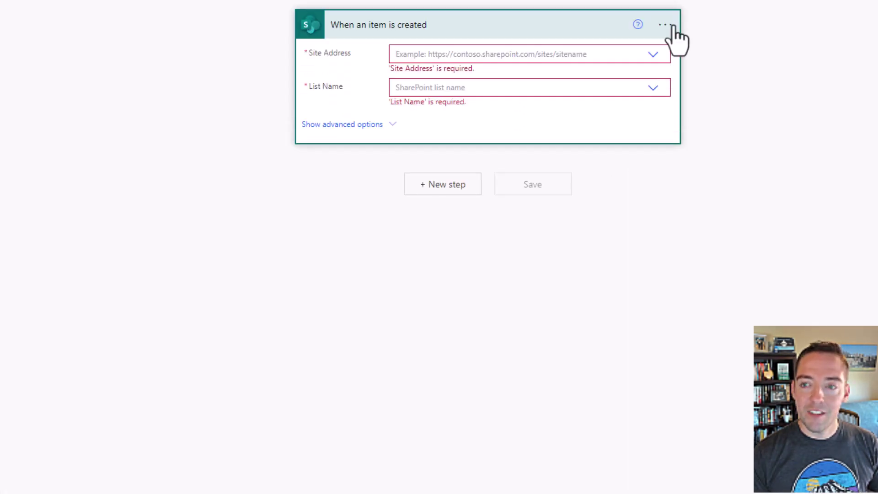
pyautogui.click(653, 55)
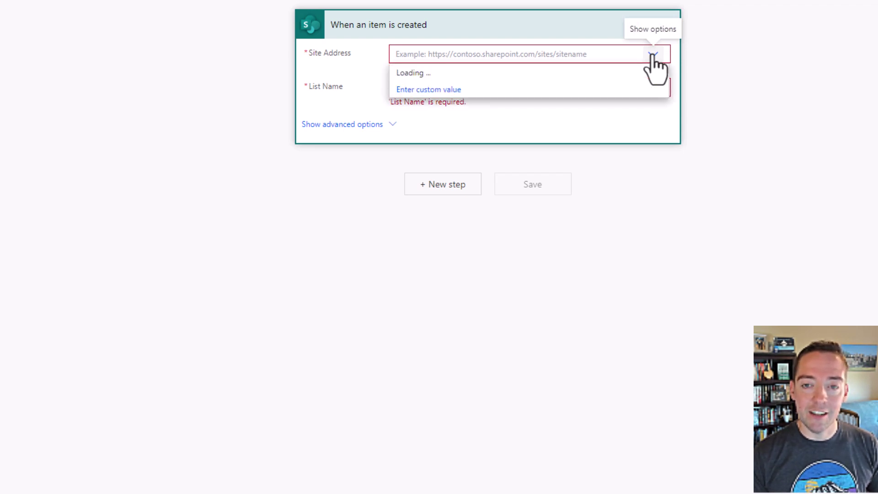
pyautogui.click(649, 89)
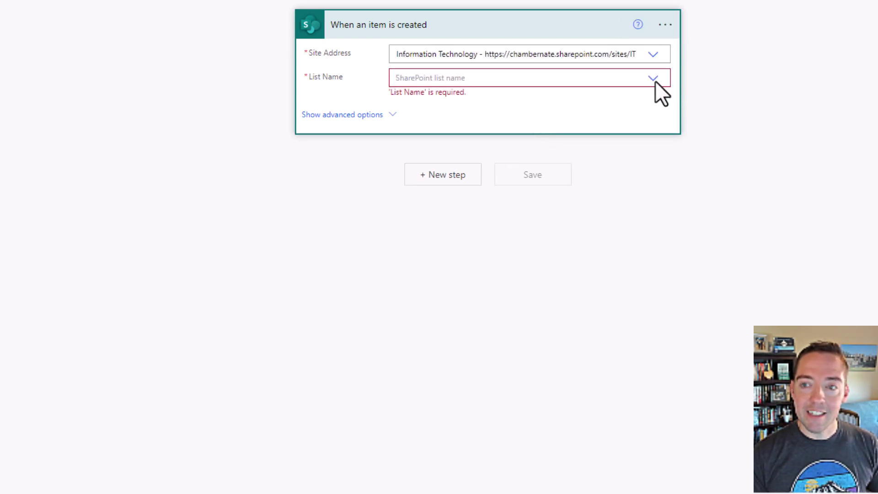
pyautogui.click(654, 78)
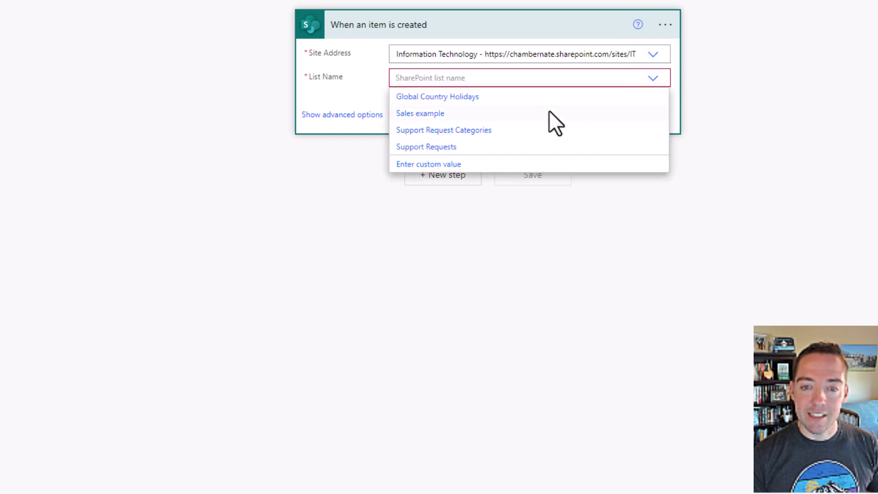
pyautogui.click(449, 147)
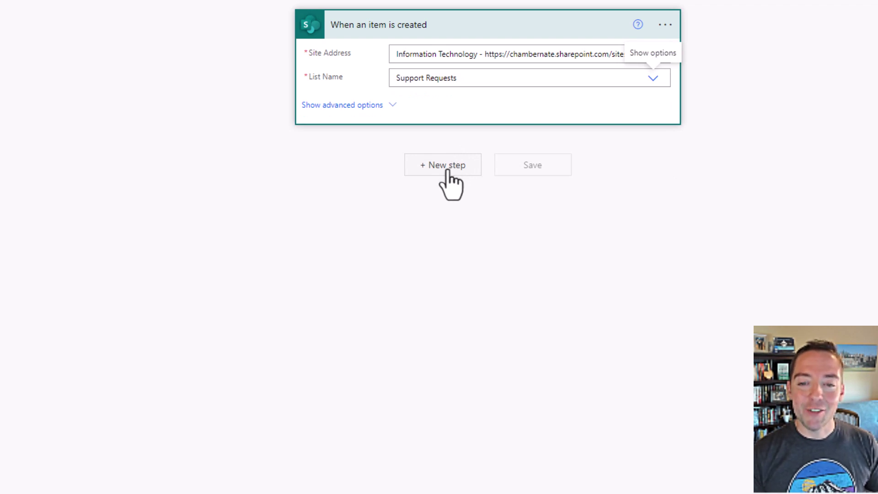
# Step: Add Planner's 'Create a task' action as the next step after the trigger
pyautogui.click(448, 168)
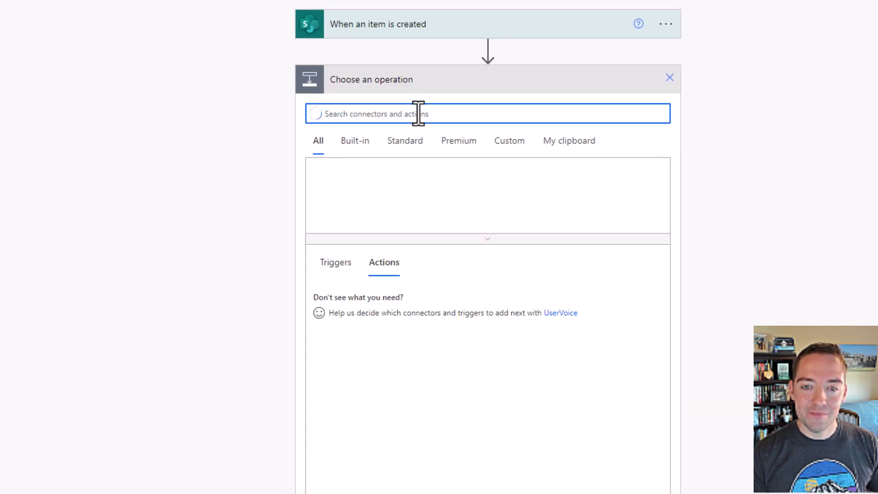
pyautogui.write('create a task')
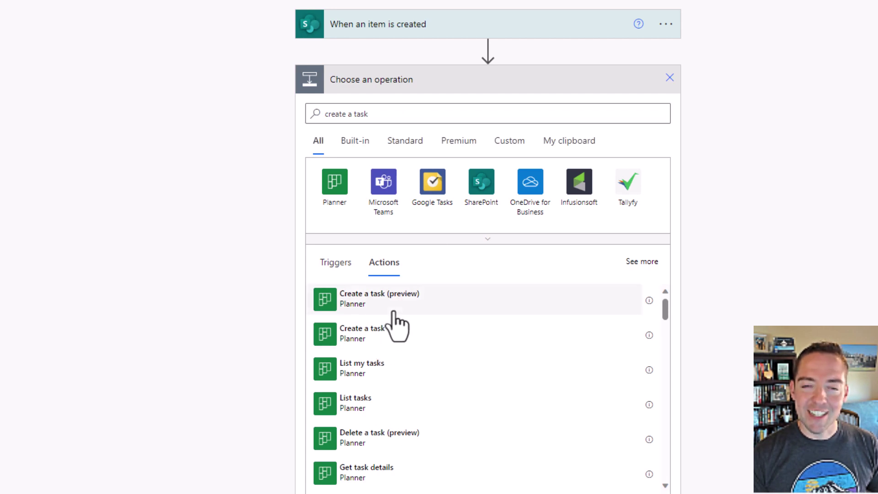
pyautogui.click(393, 312)
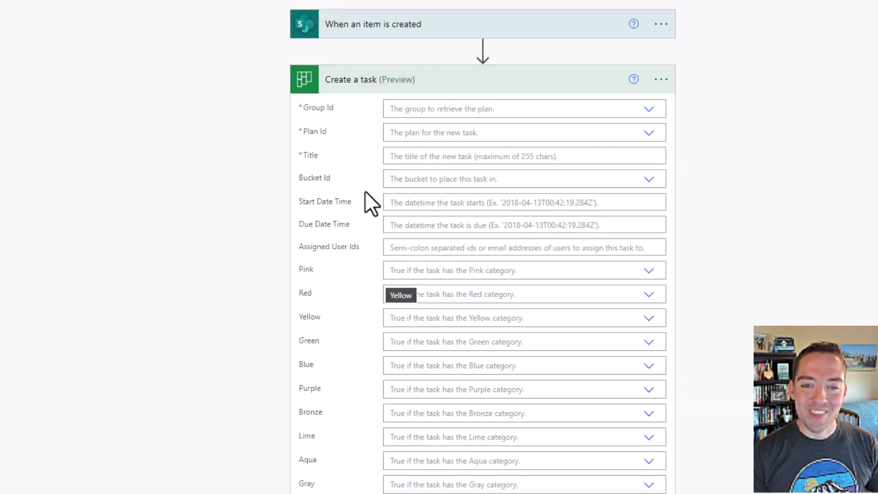
# Step: Target the task at the Information Technology group and the IT Support Requests plan
pyautogui.click(650, 110)
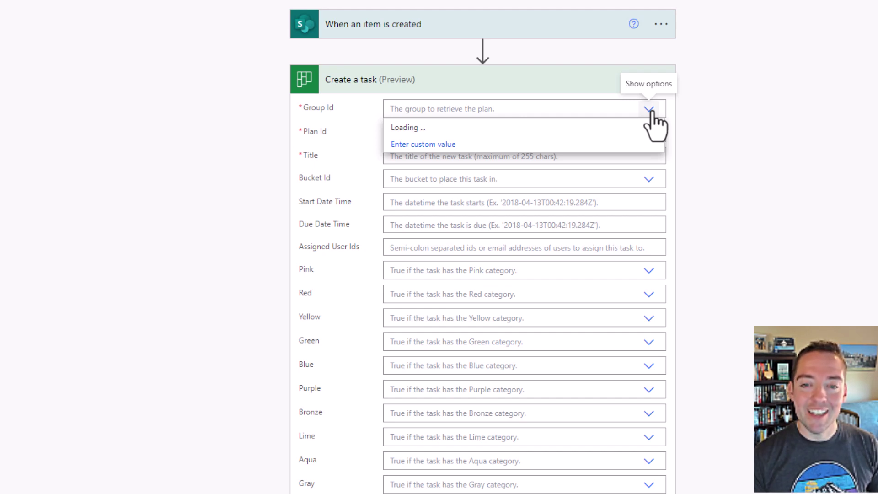
pyautogui.click(652, 132)
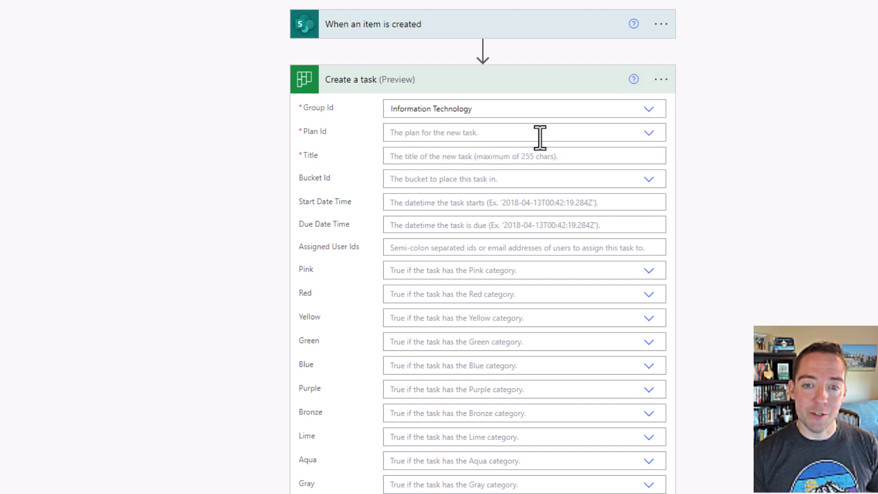
pyautogui.click(442, 137)
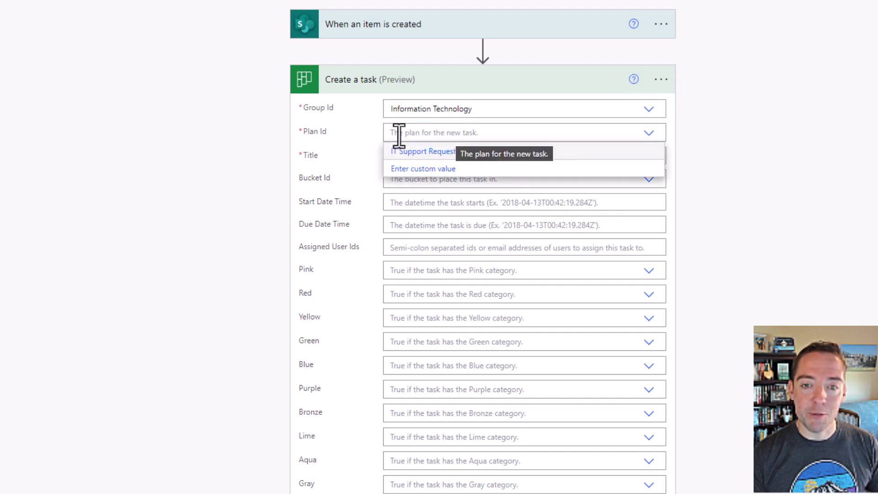
pyautogui.click(420, 153)
# Step: Fill the task Title with the item's Title and Start Date Time with its Created date
pyautogui.click(445, 154)
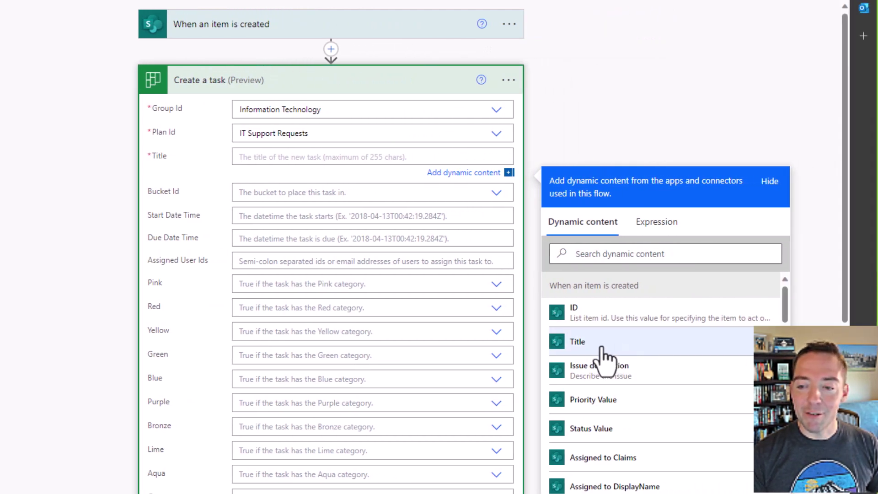
pyautogui.click(598, 350)
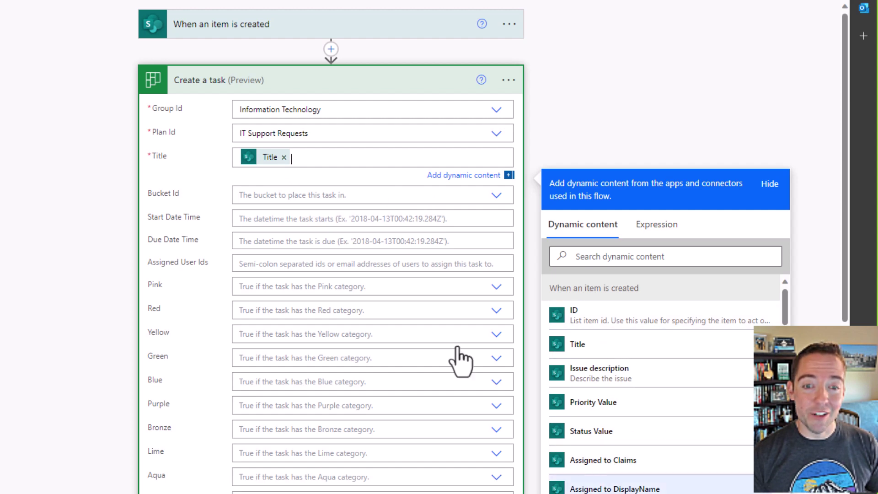
pyautogui.click(295, 219)
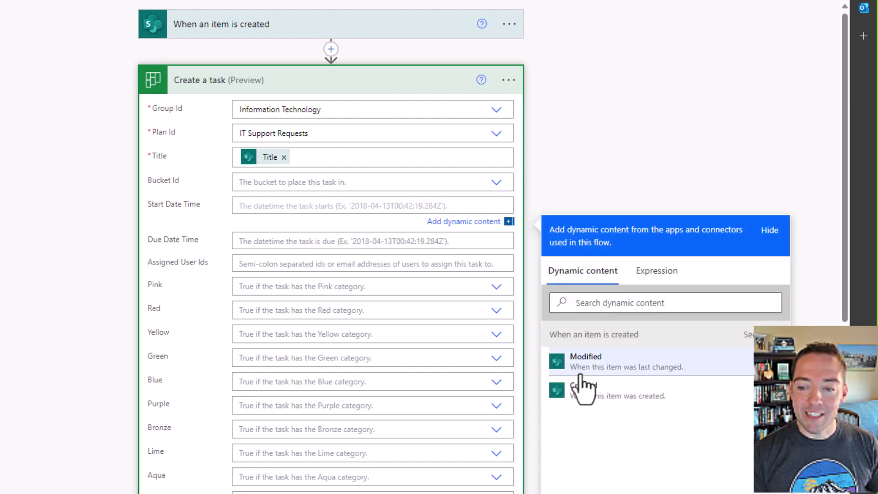
pyautogui.click(599, 395)
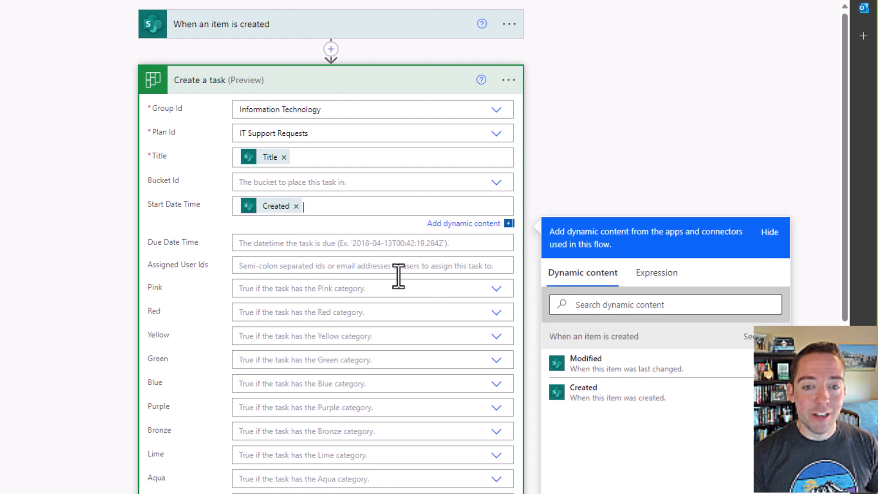
pyautogui.click(312, 245)
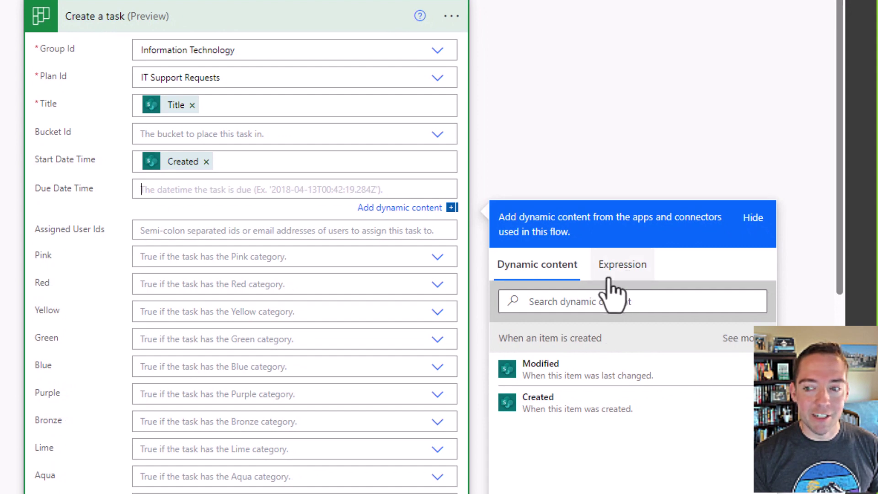
# Step: Set Due Date Time to the expression addDays(triggerOutputs()?['body/Created'],7)
pyautogui.click(622, 265)
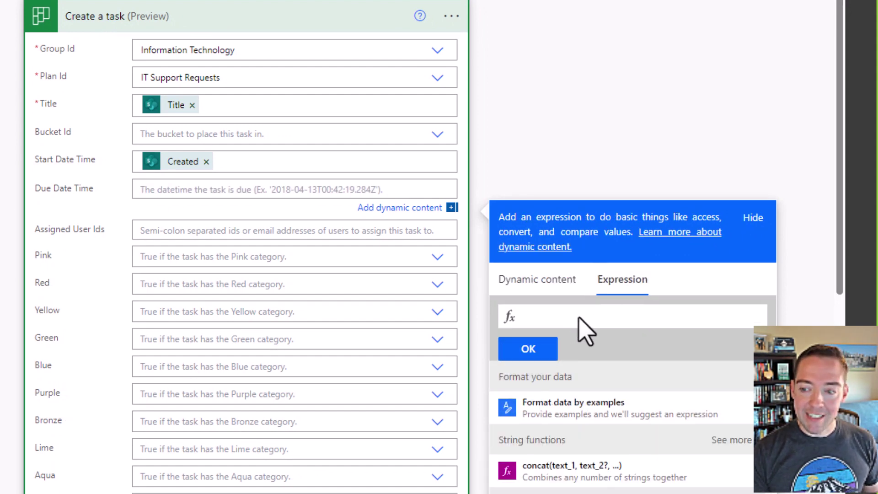
pyautogui.write('addDays(')
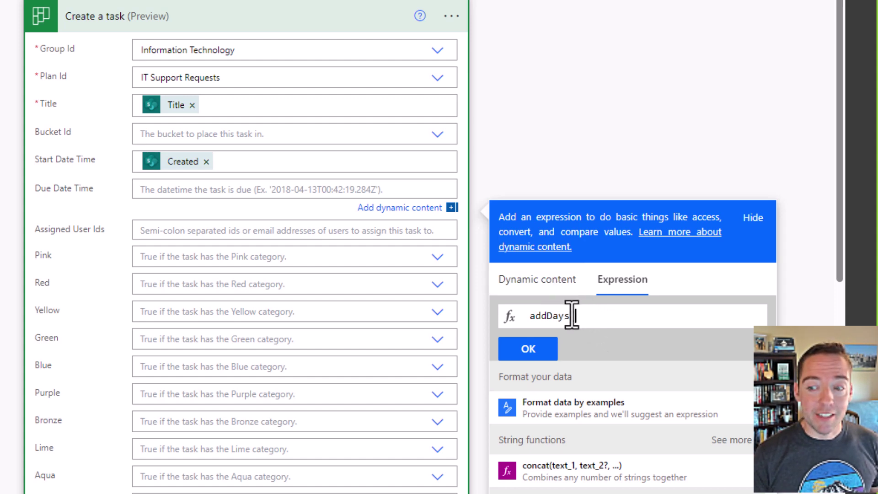
pyautogui.click(559, 288)
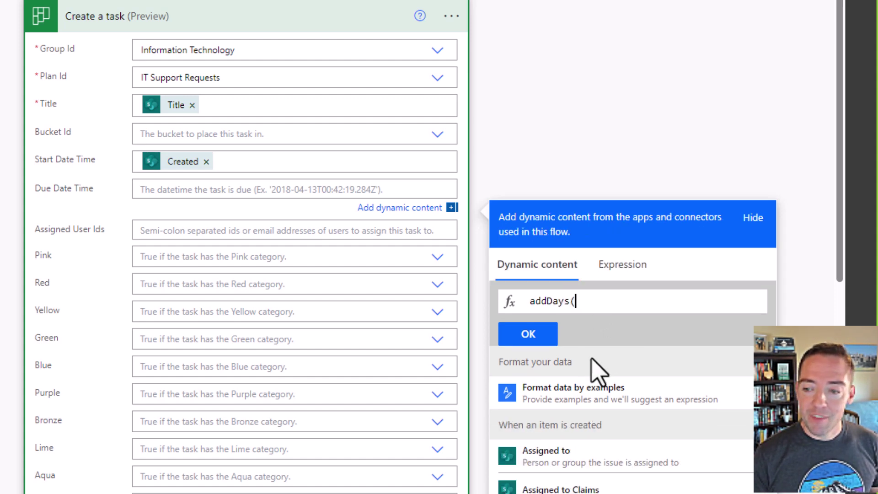
pyautogui.scroll(-10, 612, 480)
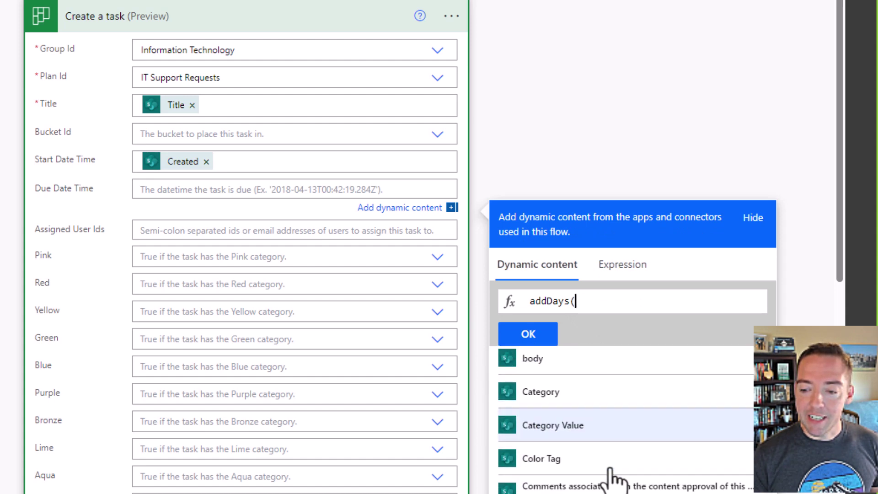
pyautogui.click(584, 455)
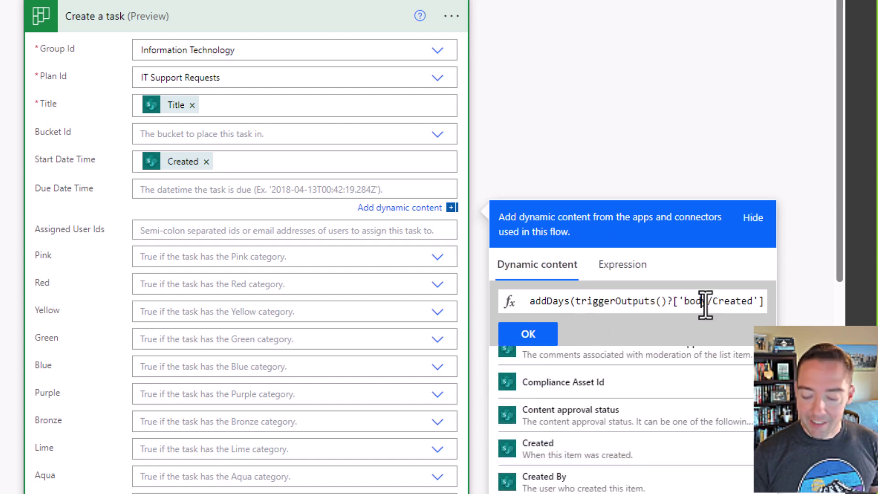
pyautogui.write(',7')
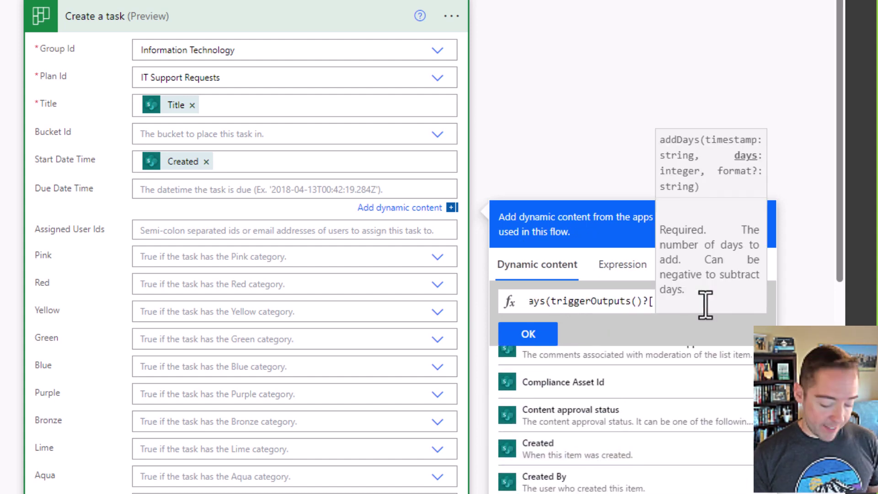
pyautogui.write(')')
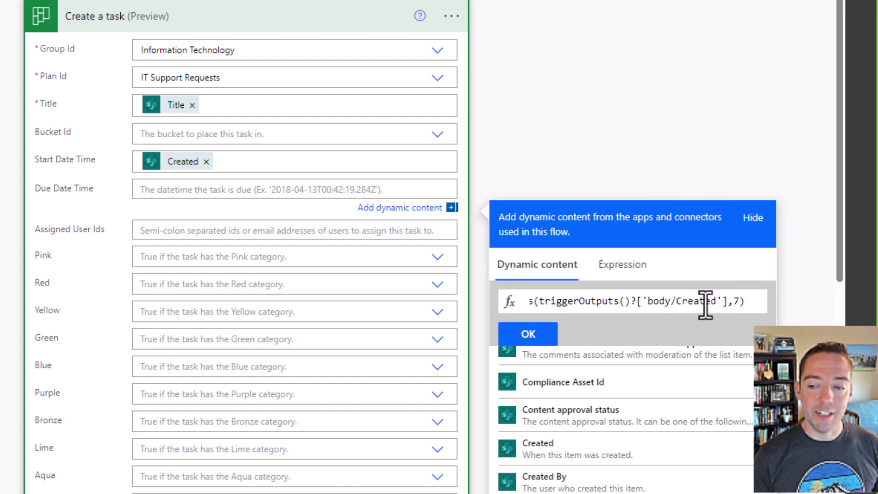
pyautogui.click(532, 338)
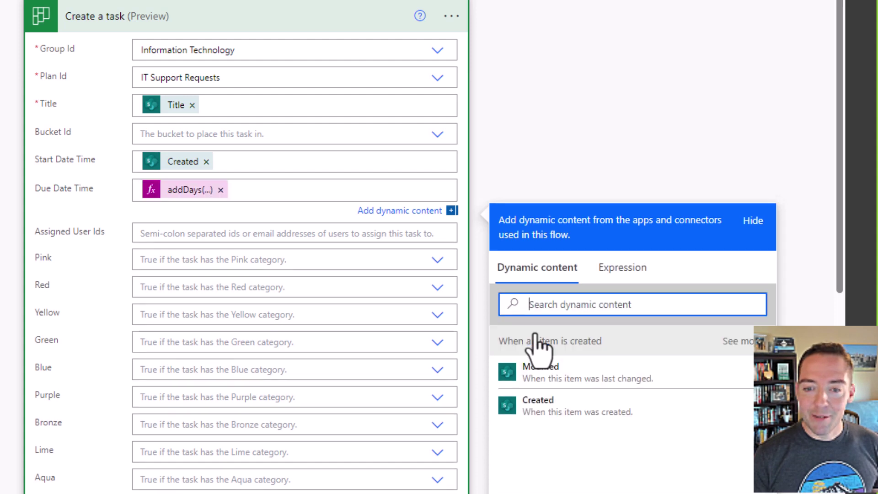
# Step: Fill Assigned User Ids with the item's Assigned to Email dynamic content
pyautogui.click(187, 190)
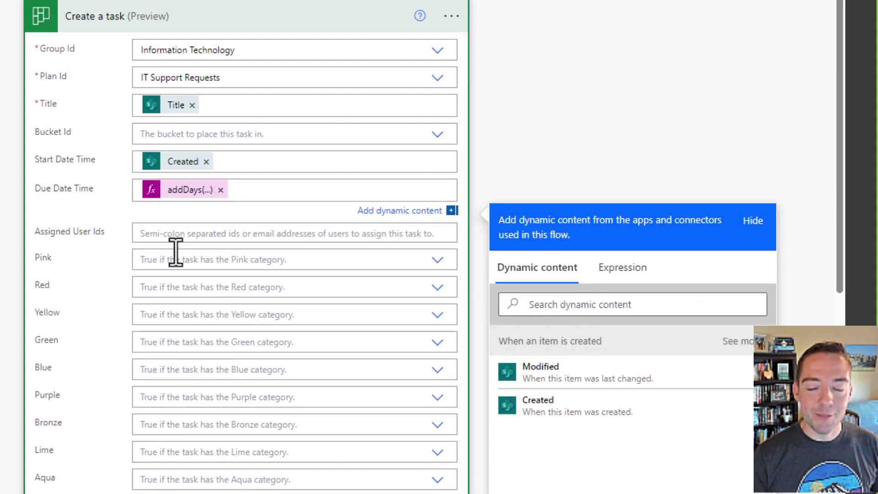
pyautogui.scroll(-2, 174, 251)
pyautogui.click(183, 138)
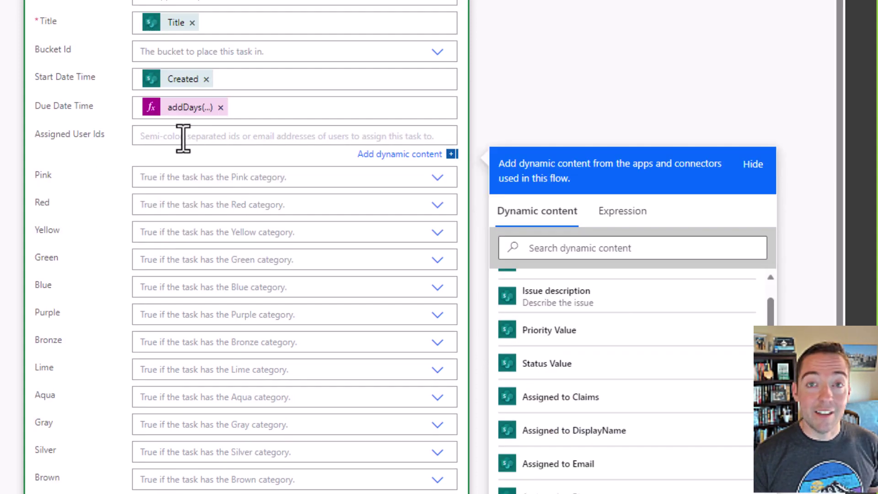
pyautogui.click(599, 469)
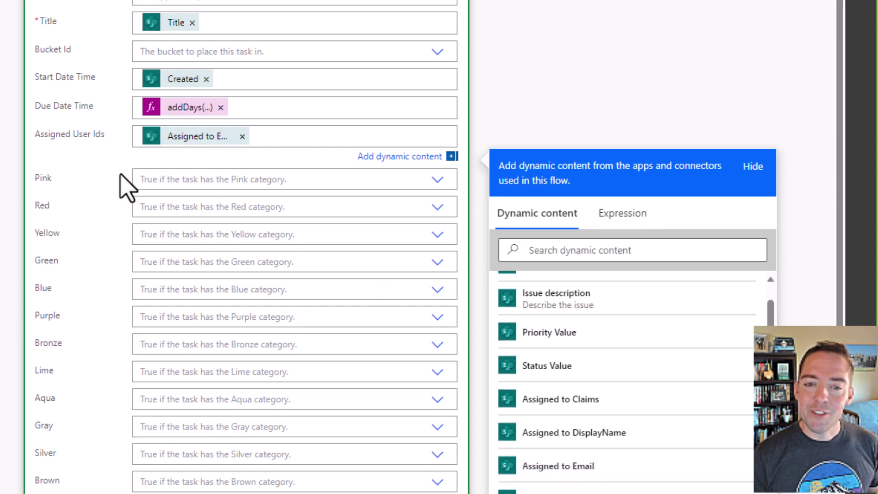
# Step: Save the IT Support Requests Planner task creation flow
pyautogui.scroll(-4, 69, 220)
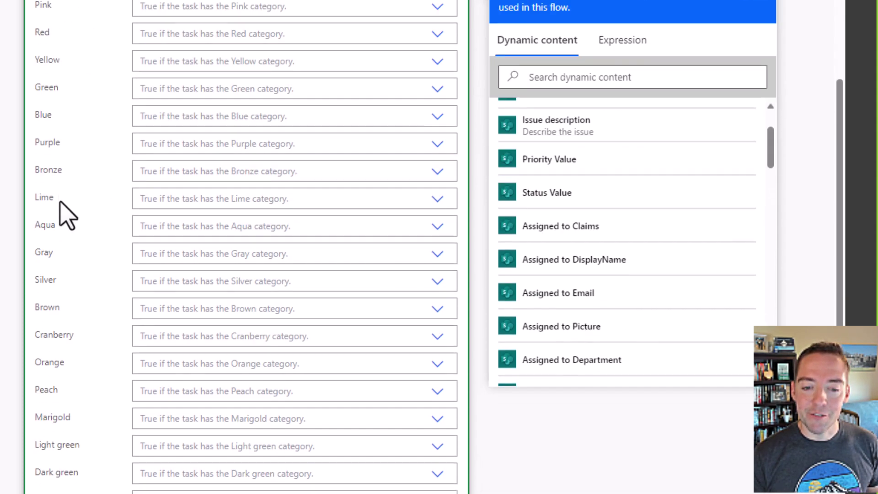
pyautogui.scroll(-4, 94, 283)
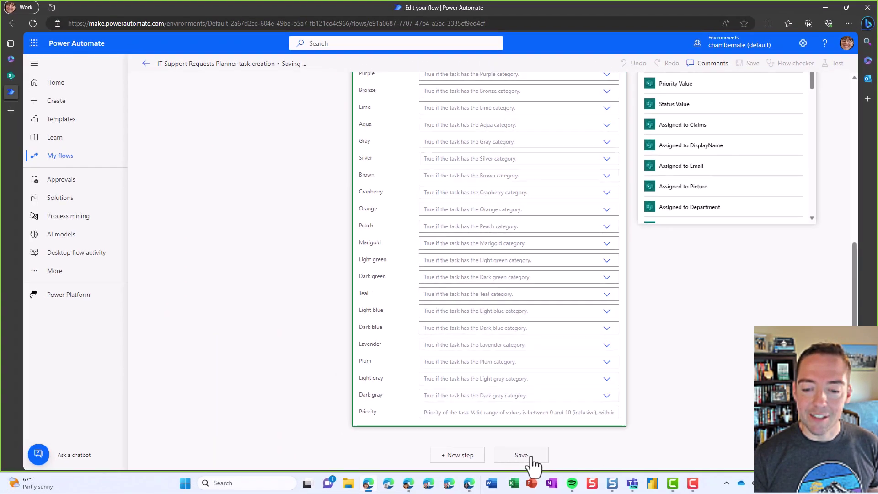
pyautogui.click(531, 457)
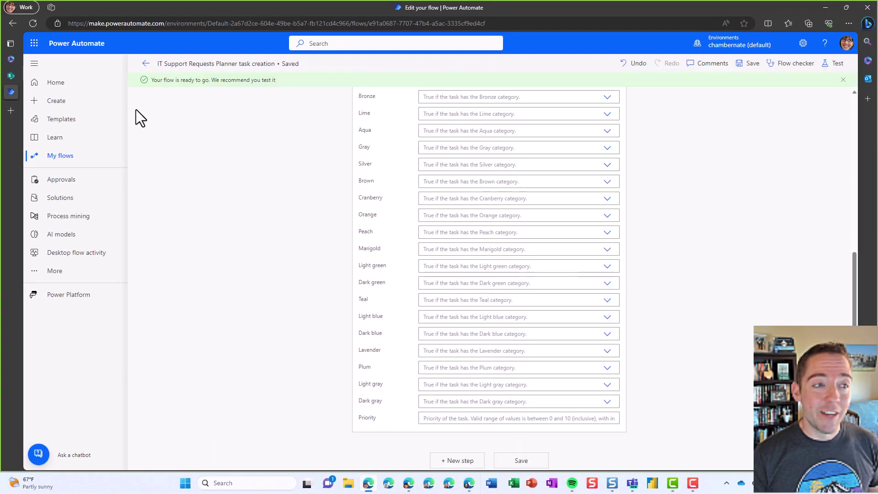
# Step: Back in SharePoint, open the Support Requests list and start a new item
pyautogui.click(14, 75)
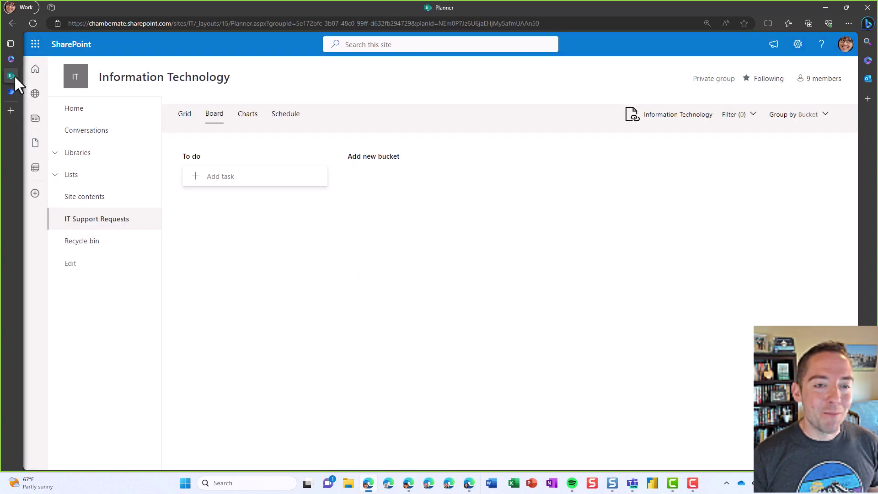
pyautogui.click(55, 175)
pyautogui.click(94, 247)
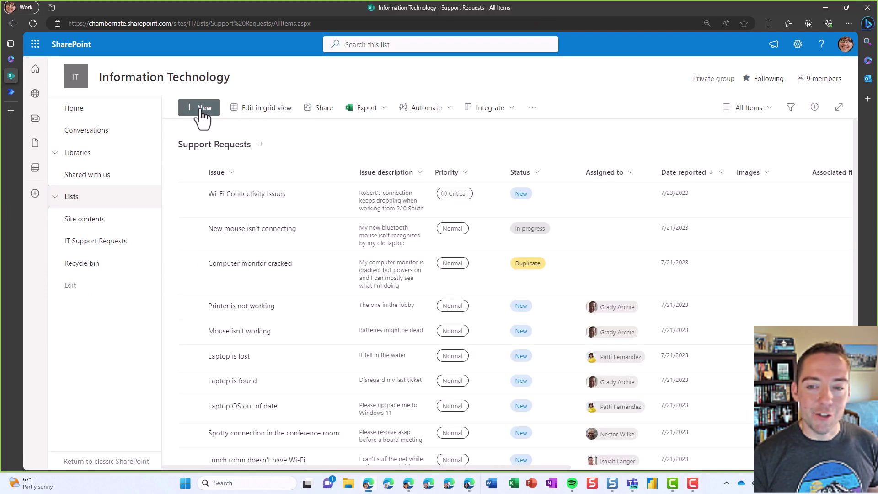
pyautogui.click(201, 112)
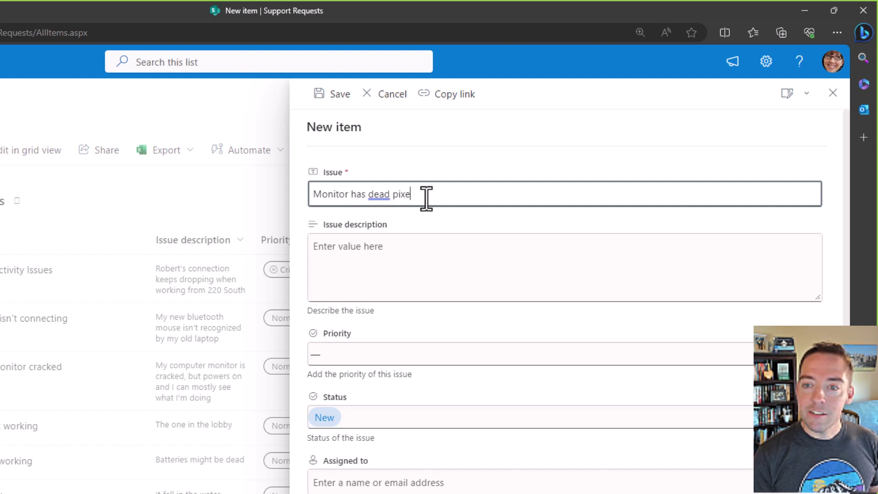
# Step: Set the new request's Priority to High
pyautogui.click(429, 256)
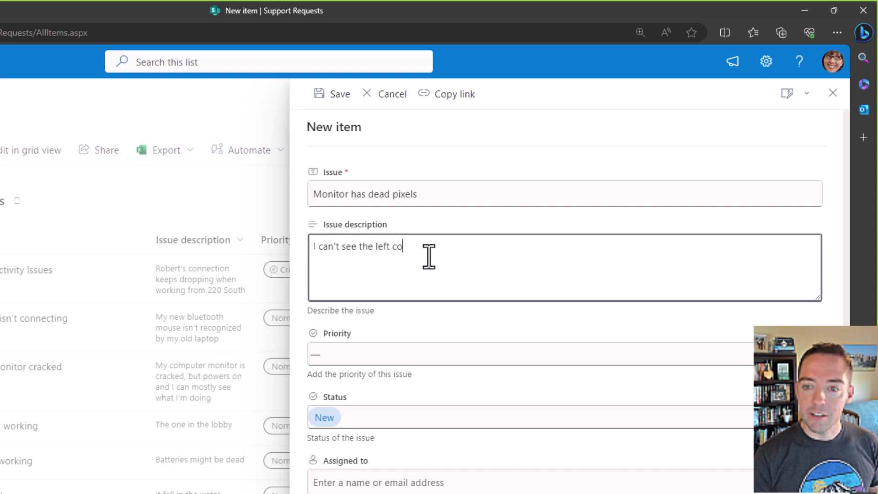
pyautogui.click(434, 355)
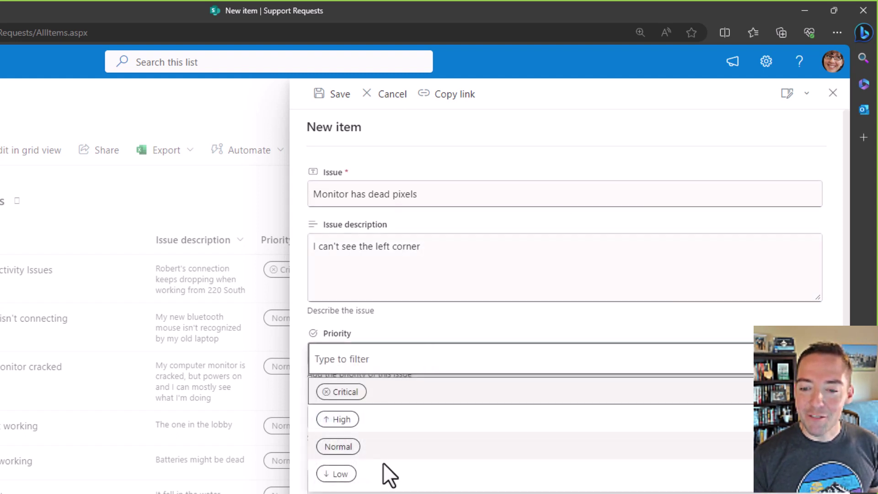
pyautogui.click(374, 427)
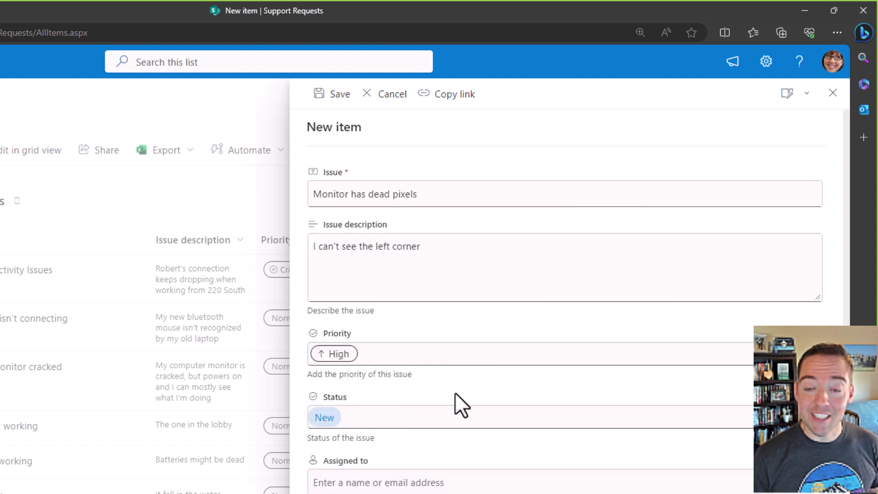
pyautogui.scroll(-2, 454, 393)
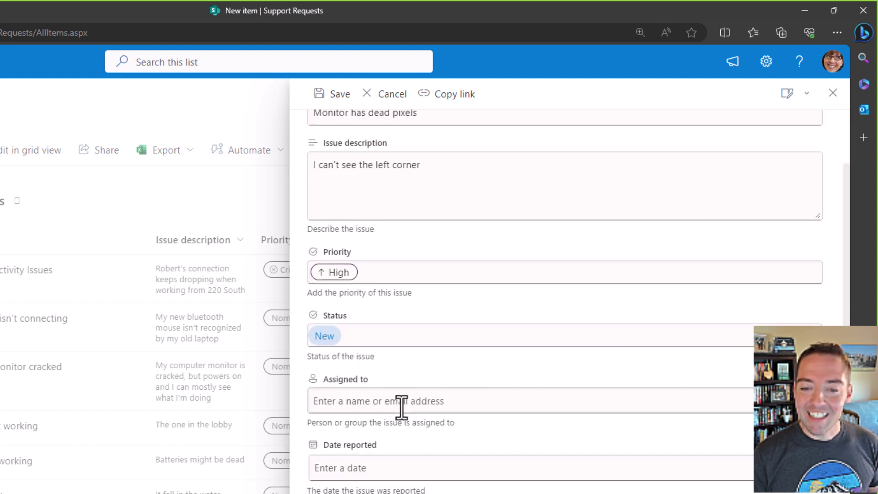
pyautogui.scroll(-4, 402, 408)
# Step: Assign the request to the suggested colleague and set Date reported to 9/24/2023
pyautogui.click(391, 242)
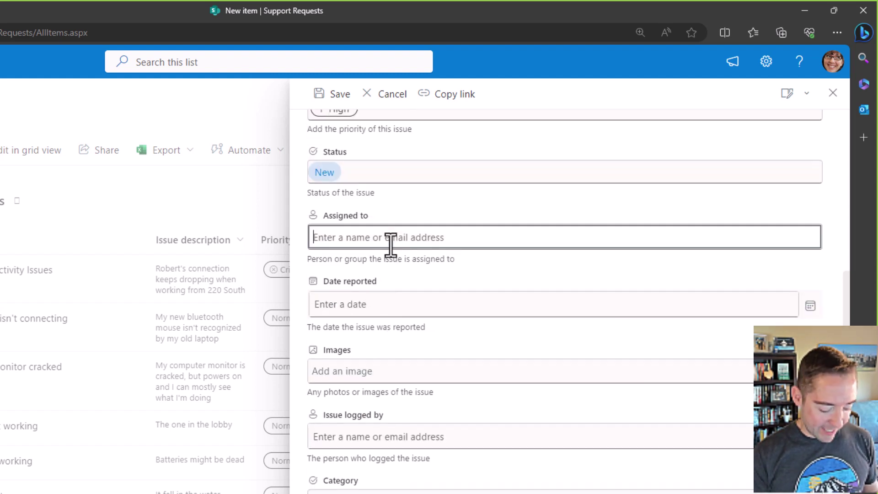
pyautogui.write('megan')
pyautogui.click(391, 269)
pyautogui.click(416, 302)
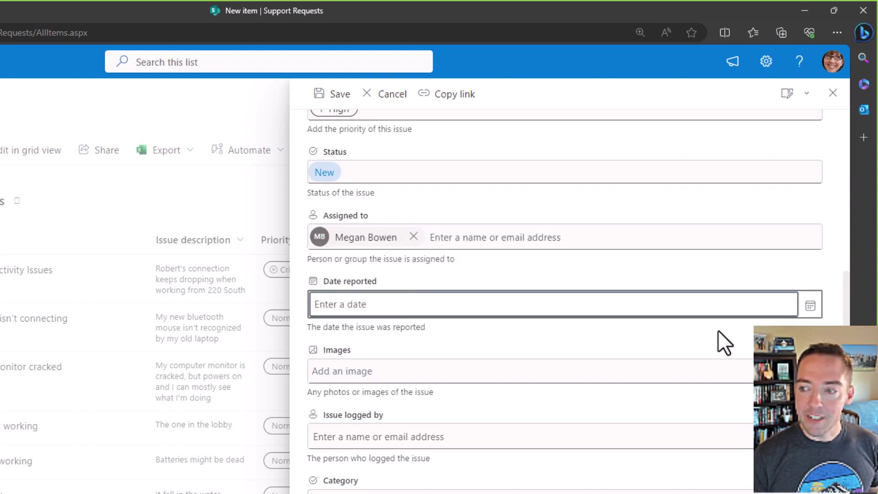
pyautogui.click(810, 305)
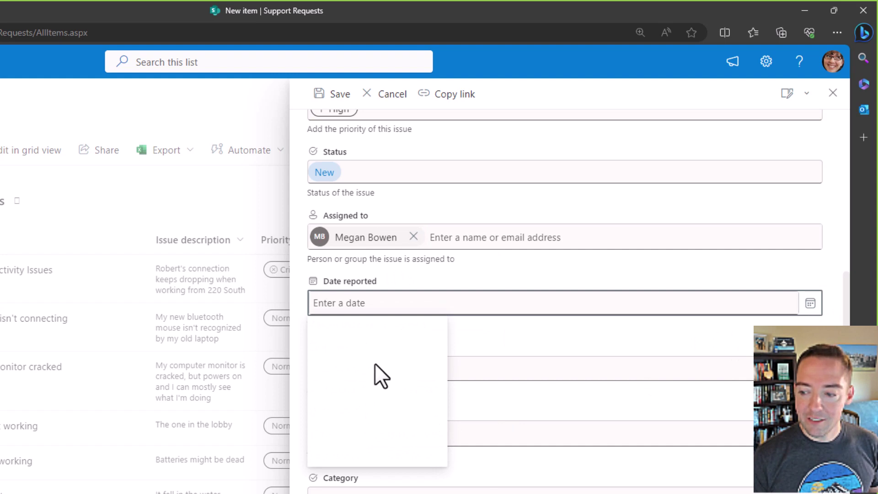
pyautogui.click(328, 423)
pyautogui.scroll(-1, 386, 412)
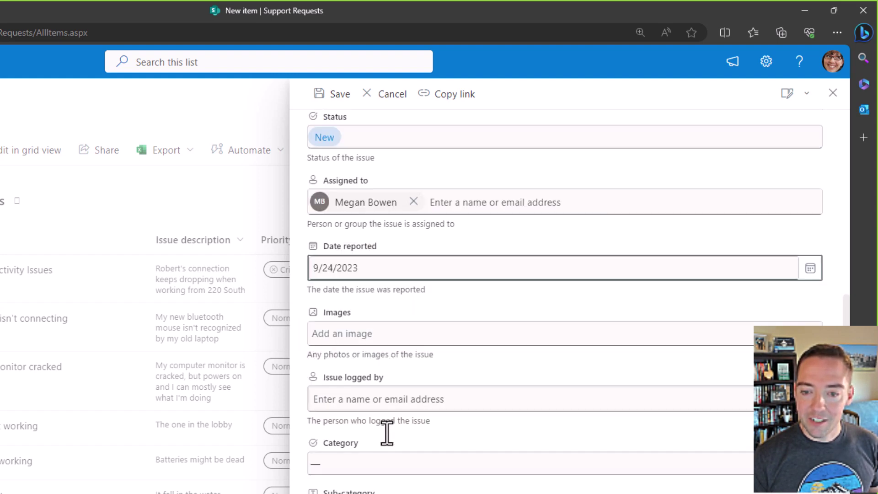
# Step: Fill Issue logged by with the suggested person, set Category to Hardware, and save the item
pyautogui.click(370, 401)
pyautogui.write('me')
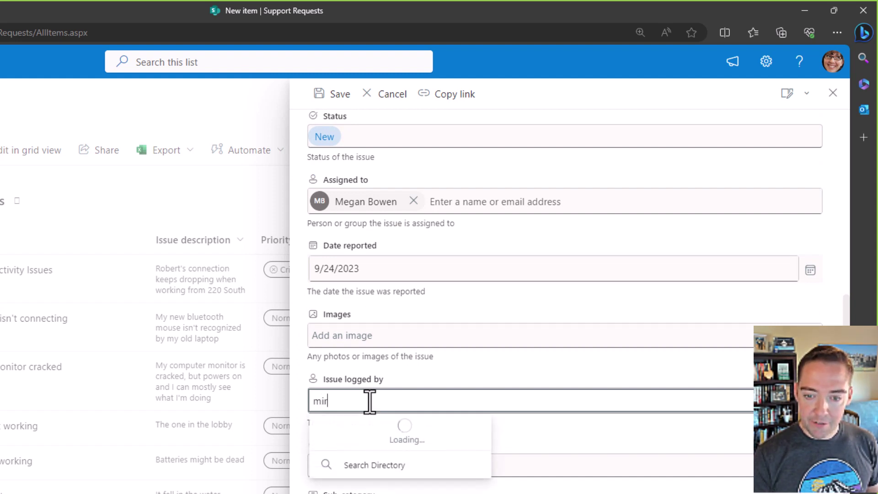
pyautogui.write('riam')
pyautogui.click(373, 447)
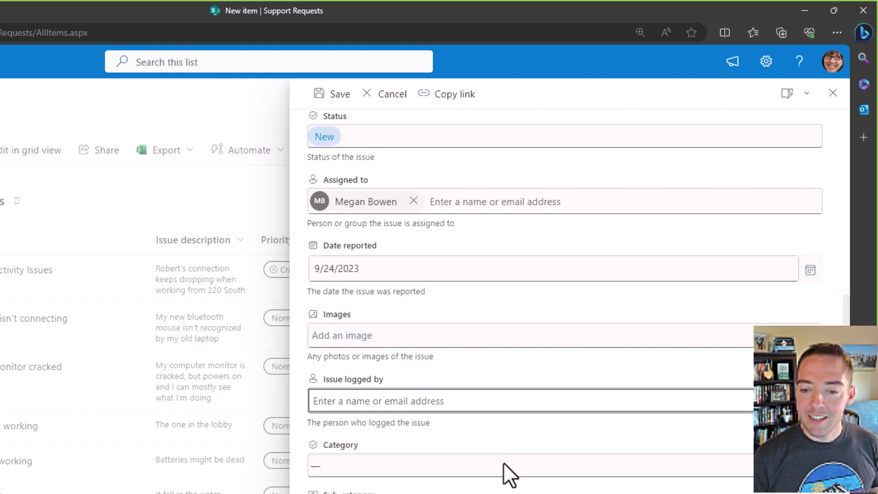
pyautogui.click(451, 468)
pyautogui.scroll(-3, 413, 486)
pyautogui.click(397, 353)
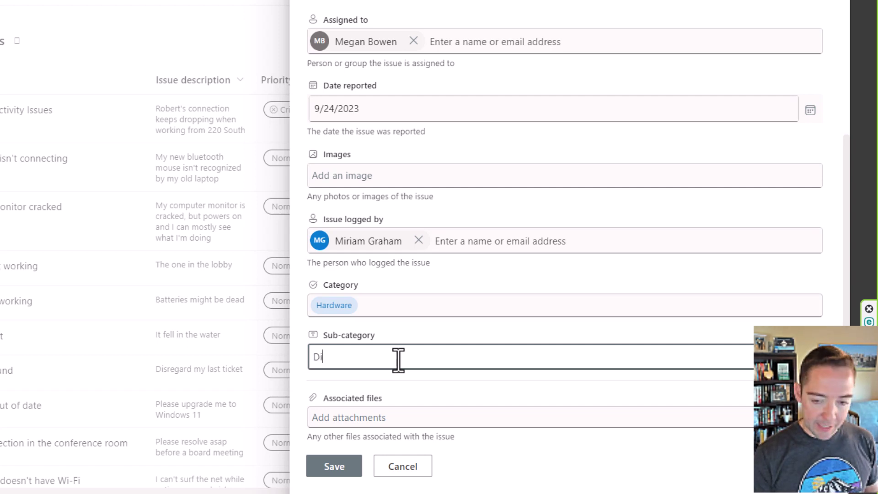
pyautogui.click(349, 474)
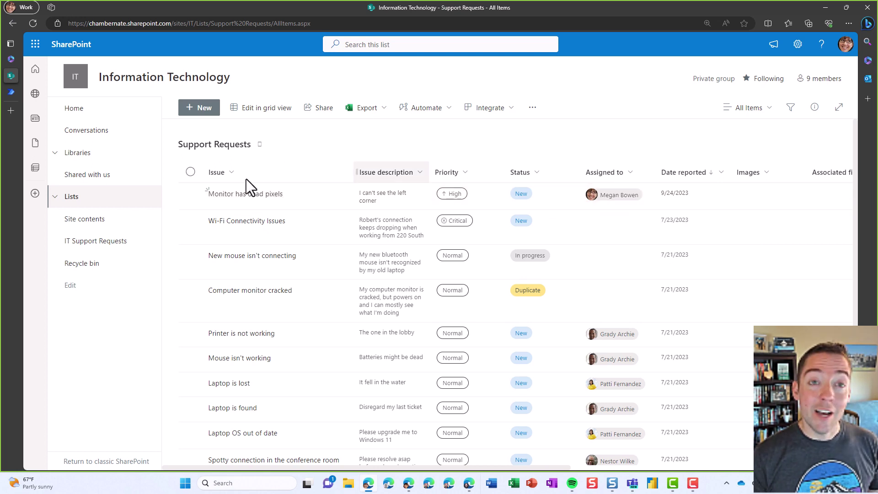
# Step: Navigate from the Support Requests list to the Information Technology site's Home page
pyautogui.click(81, 111)
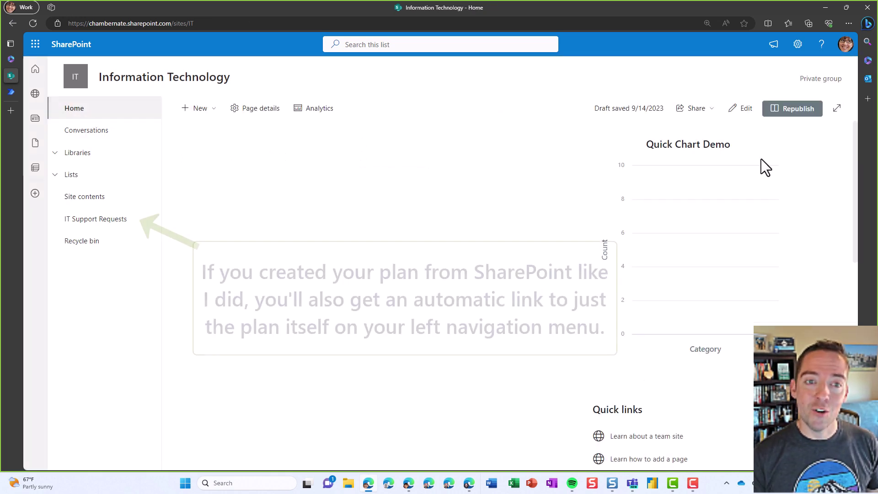
# Step: Add a Planner web part showing the IT Support Requests plan as a Board, then republish the page
pyautogui.click(747, 110)
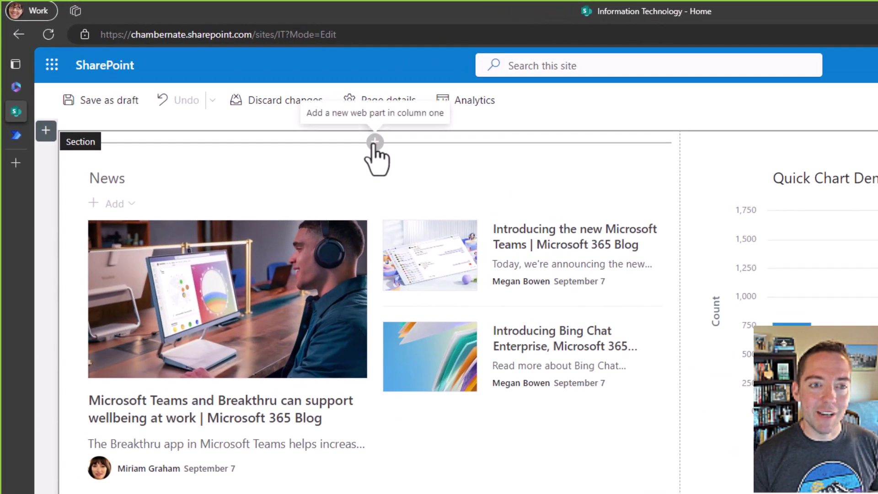
pyautogui.click(375, 142)
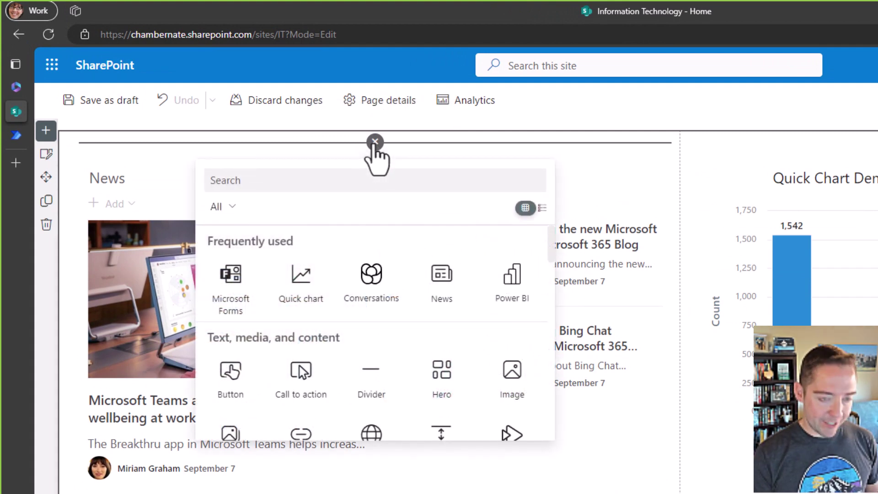
pyautogui.write('planner')
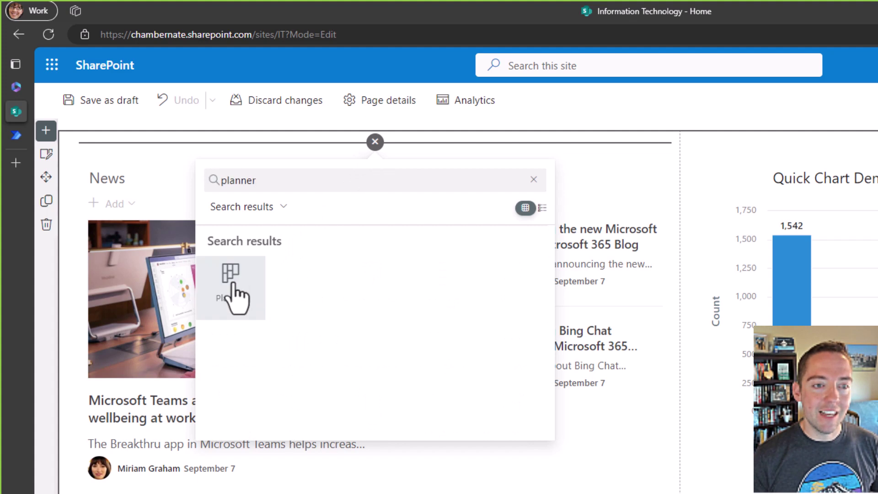
pyautogui.click(231, 292)
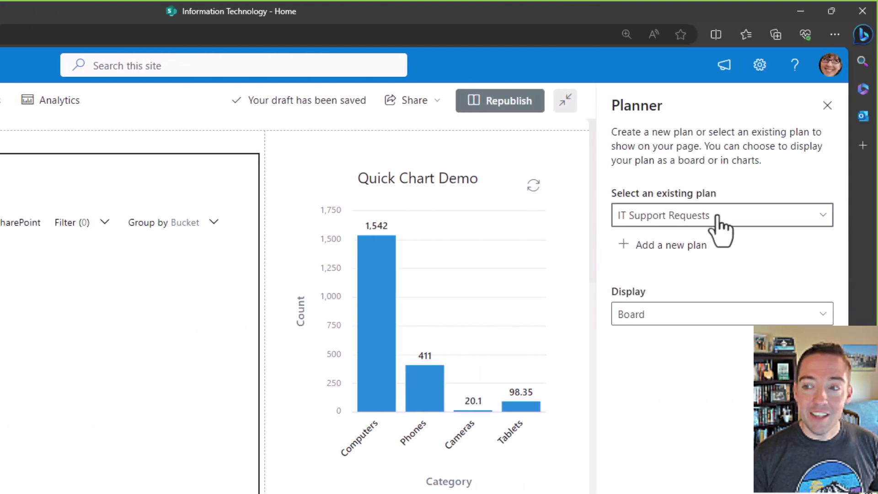
pyautogui.click(729, 215)
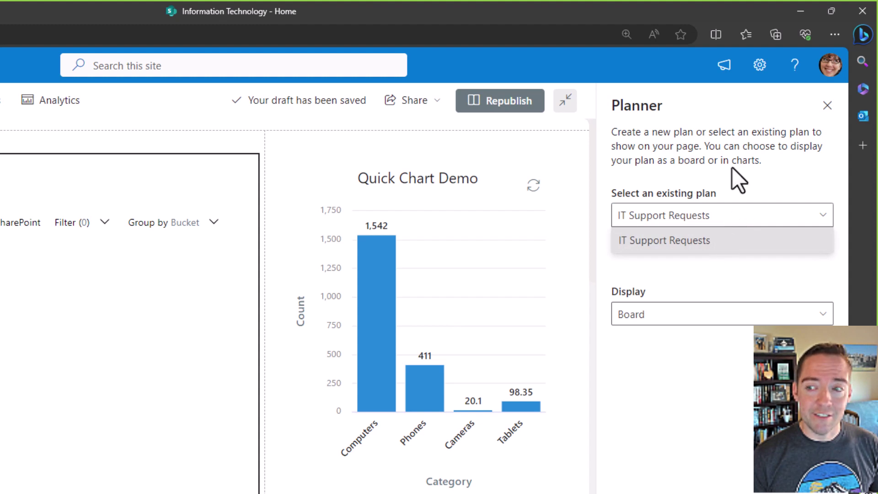
pyautogui.click(516, 108)
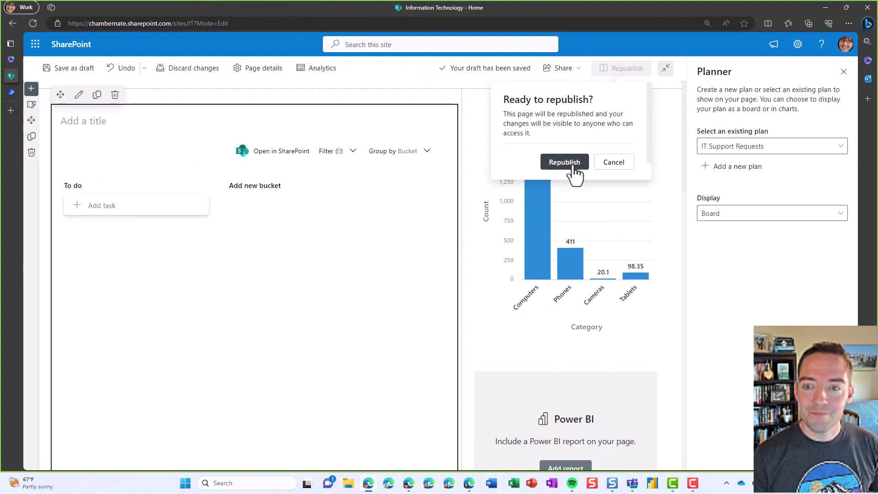
pyautogui.click(565, 162)
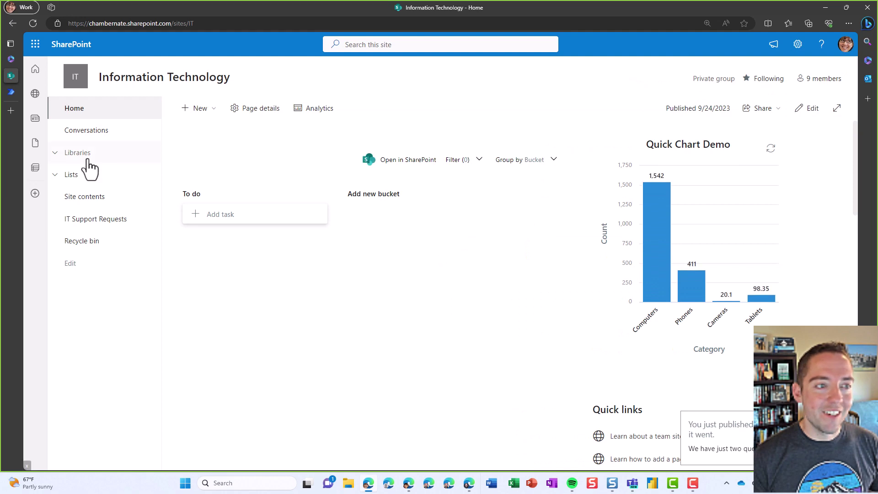
# Step: Open the flow's latest successful run from the 28-day run history
pyautogui.click(13, 88)
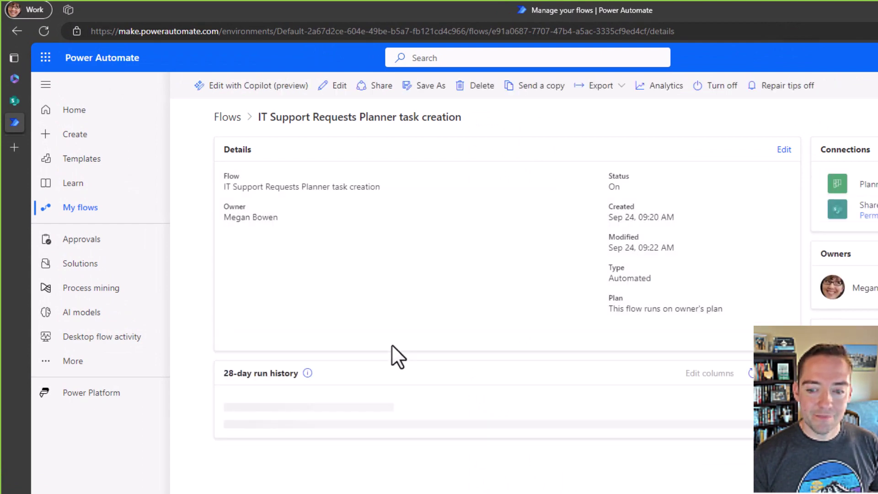
pyautogui.click(314, 460)
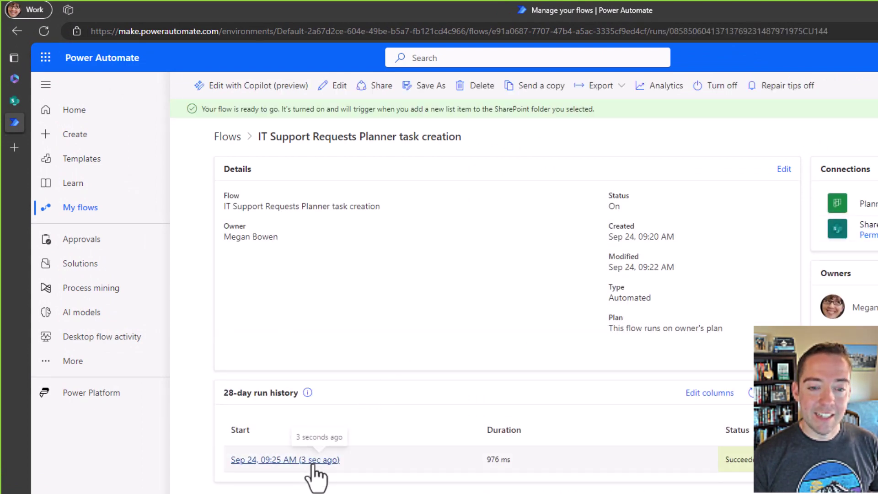
# Step: Open the 'Monitor has dead pixels' task to review its dates, priority and status
pyautogui.click(16, 101)
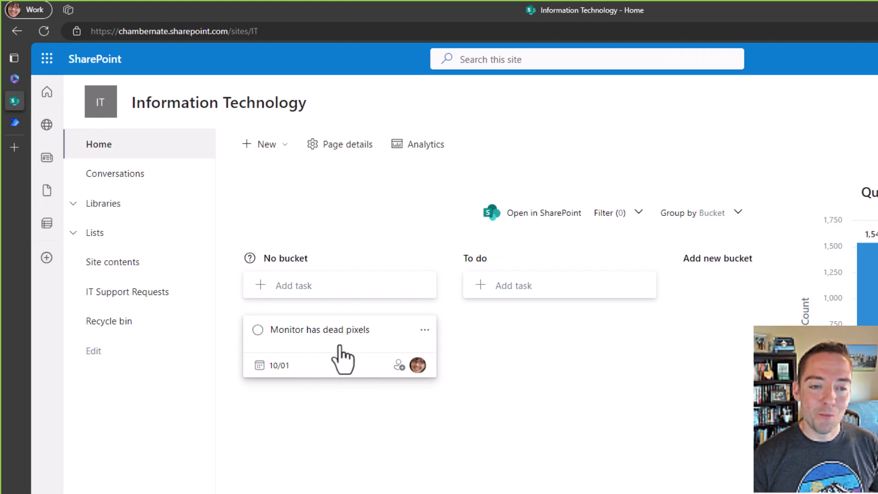
pyautogui.click(341, 357)
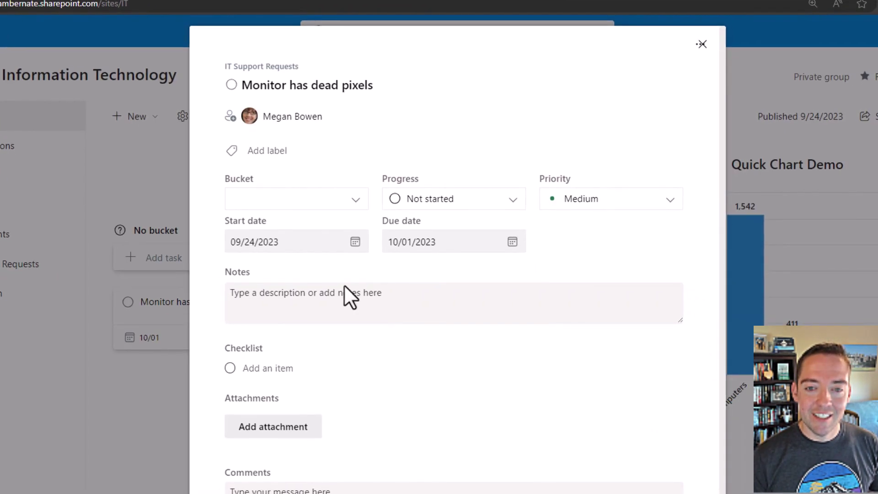
pyautogui.scroll(-2, 459, 334)
pyautogui.scroll(3, 430, 321)
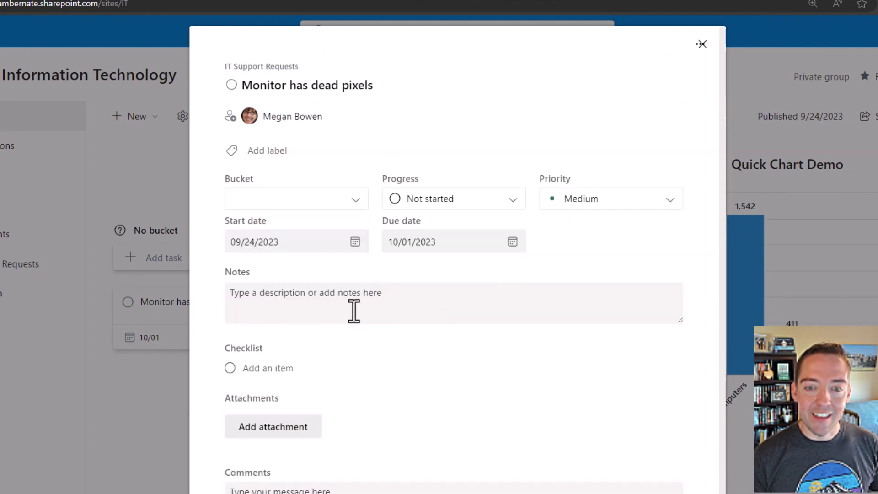